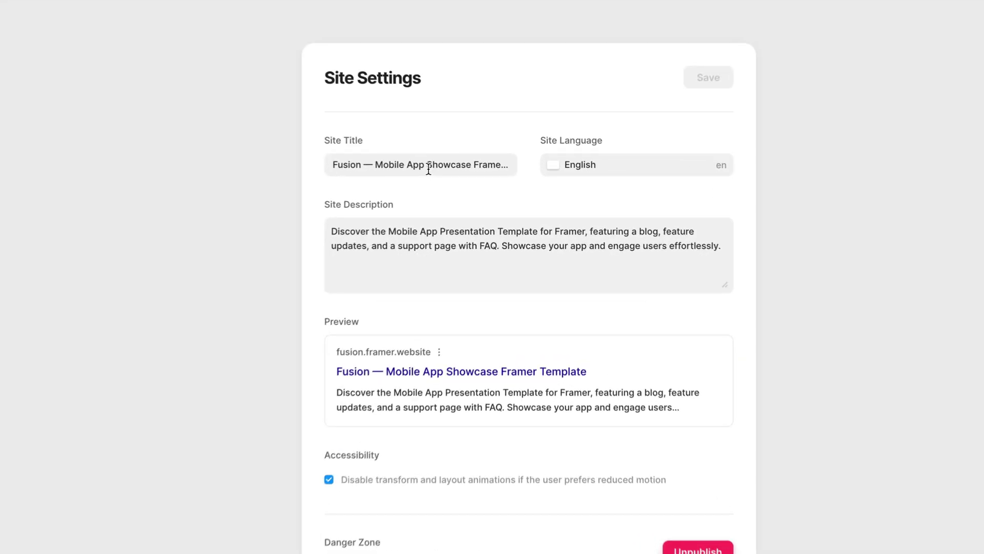
# - Review the site-wide title and description, keeping English as the site language
pyautogui.click(477, 175)
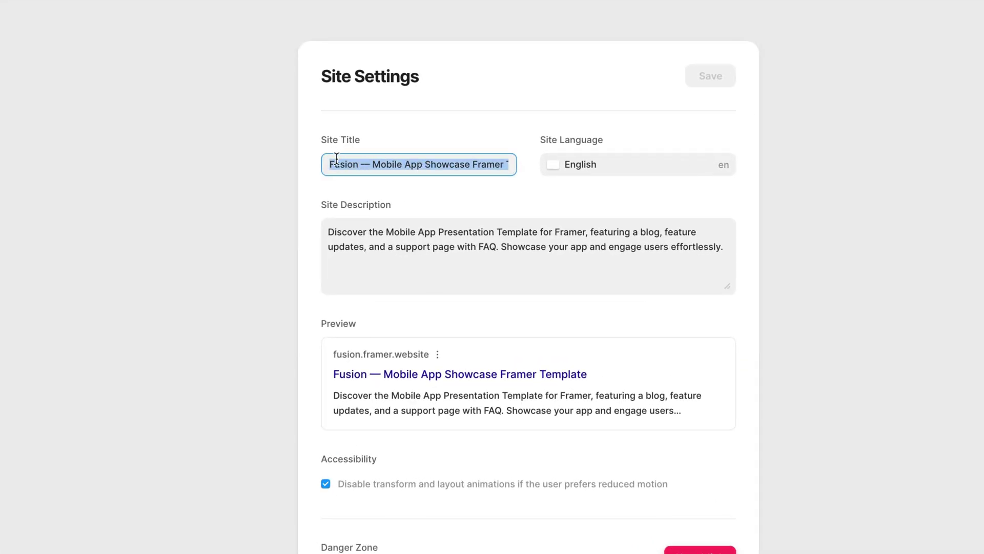
pyautogui.click(367, 226)
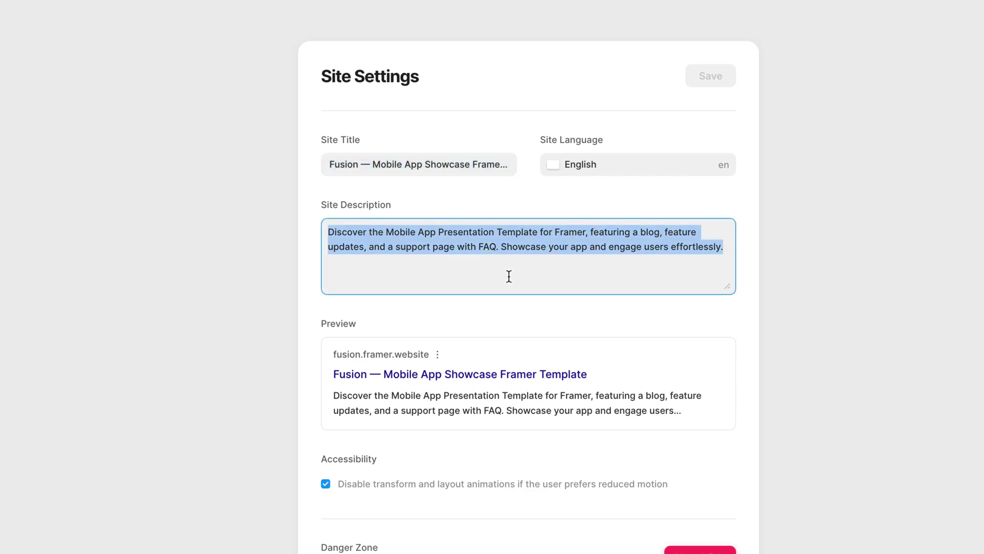
pyautogui.click(597, 195)
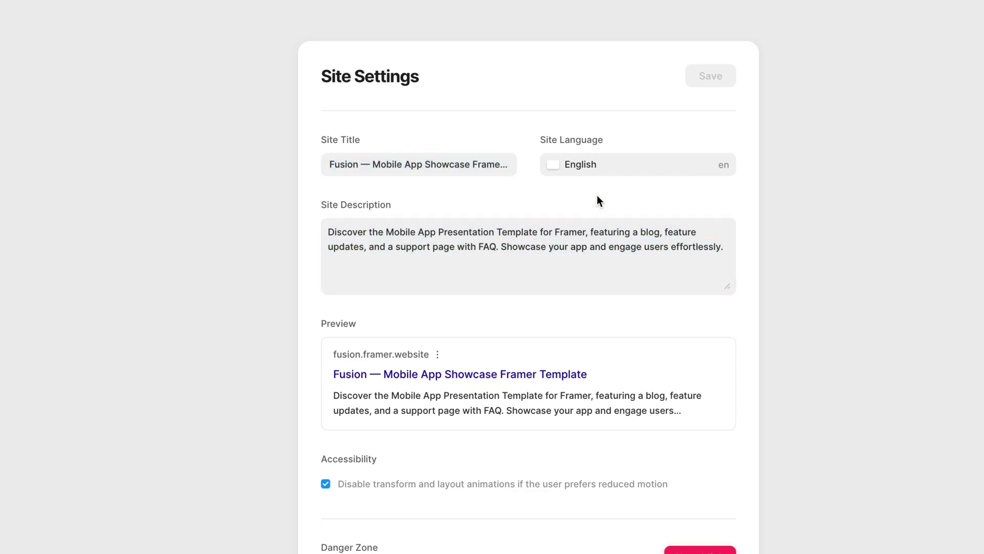
pyautogui.click(631, 167)
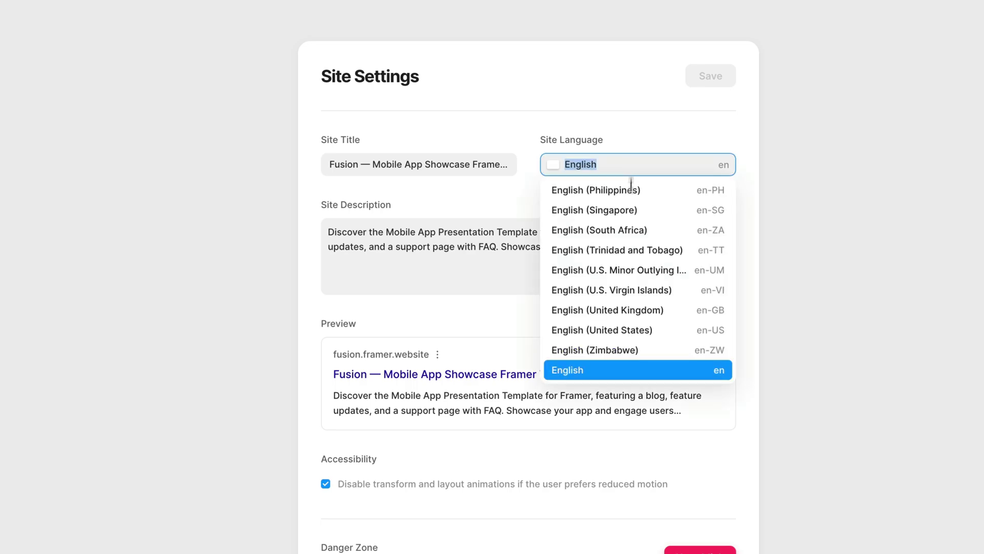
pyautogui.click(583, 373)
pyautogui.click(561, 203)
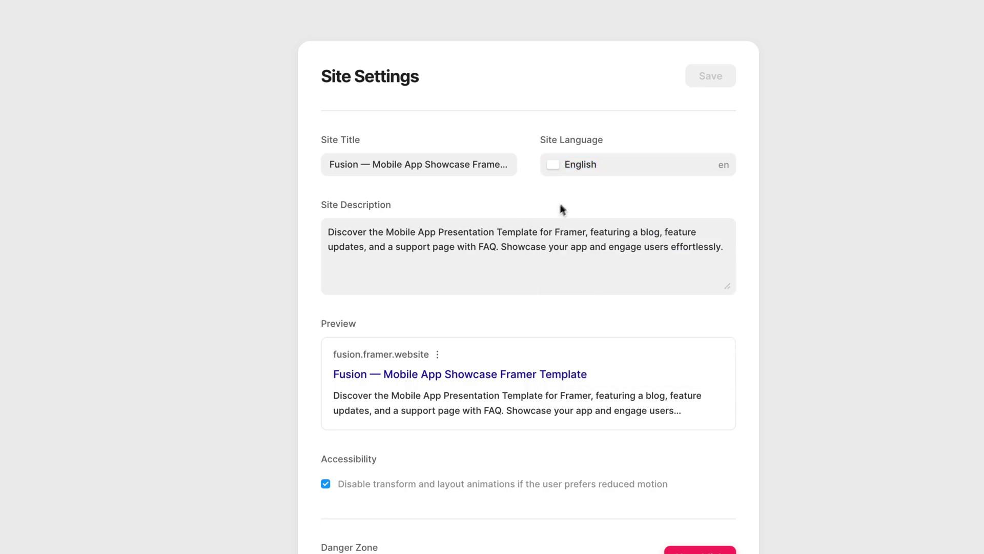
pyautogui.scroll(-1, 395, 343)
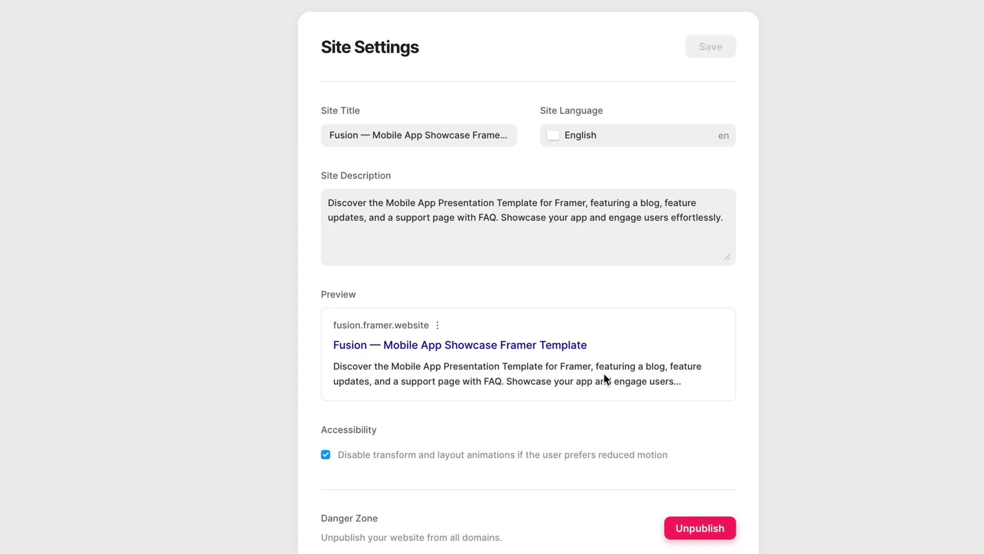
pyautogui.scroll(-2, 604, 376)
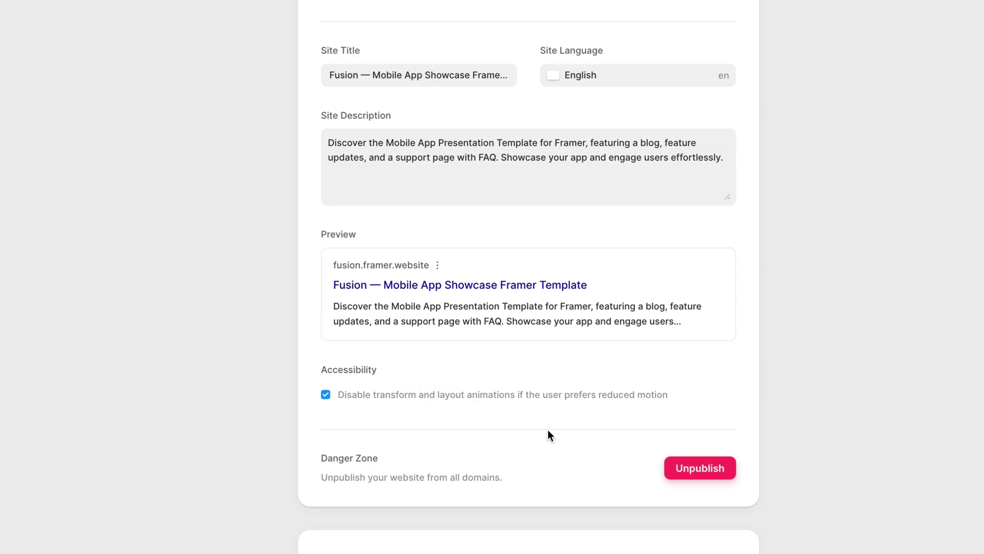
pyautogui.scroll(-3, 548, 435)
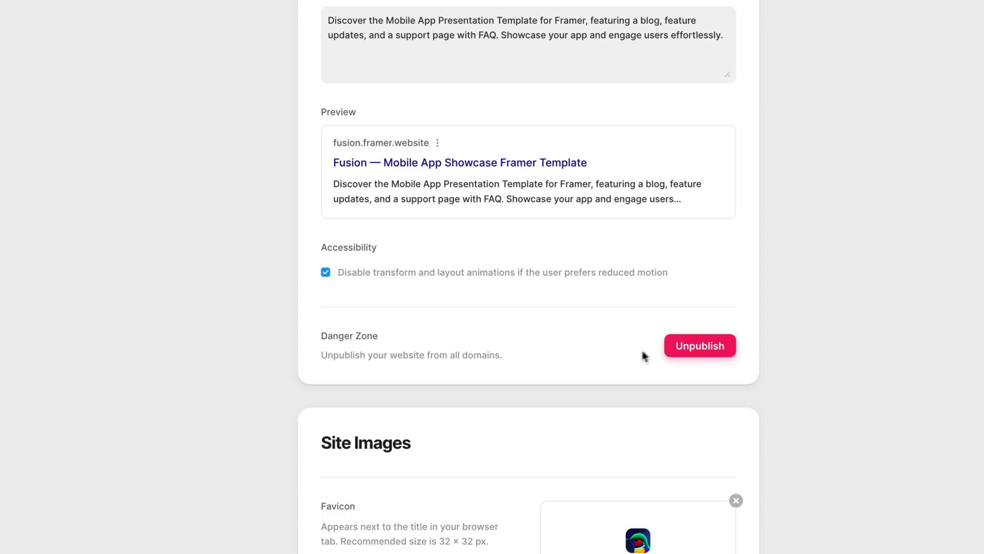
pyautogui.scroll(-3, 490, 369)
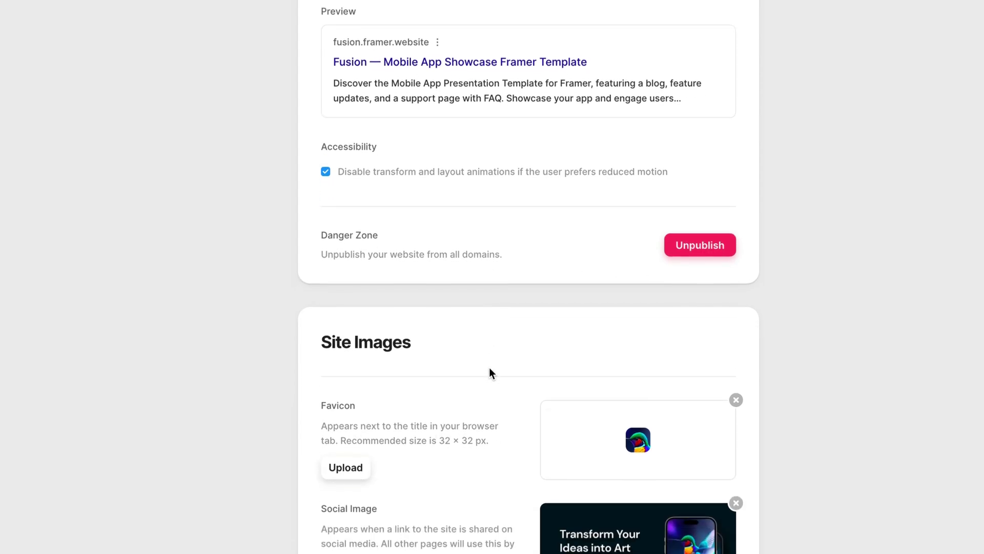
pyautogui.scroll(-5, 489, 367)
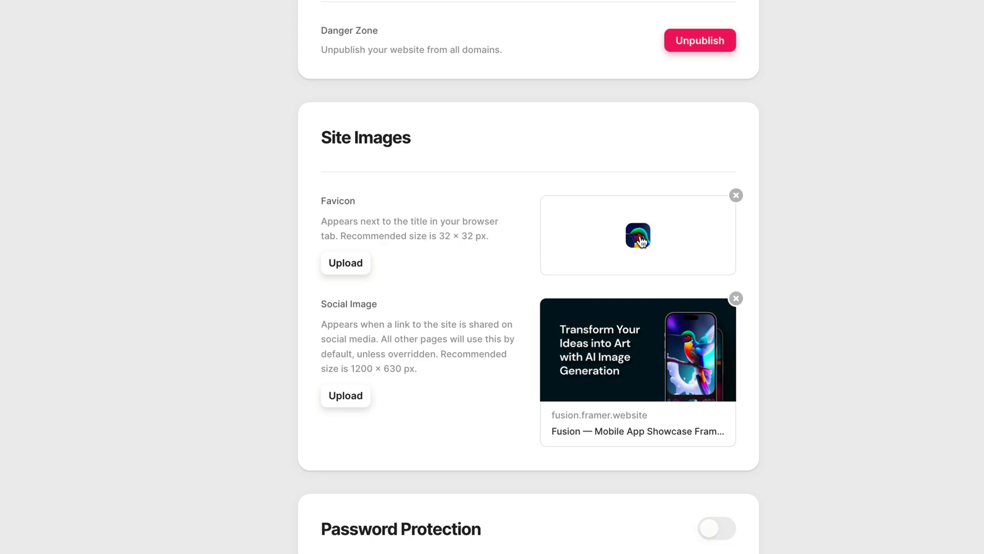
pyautogui.scroll(-1, 640, 240)
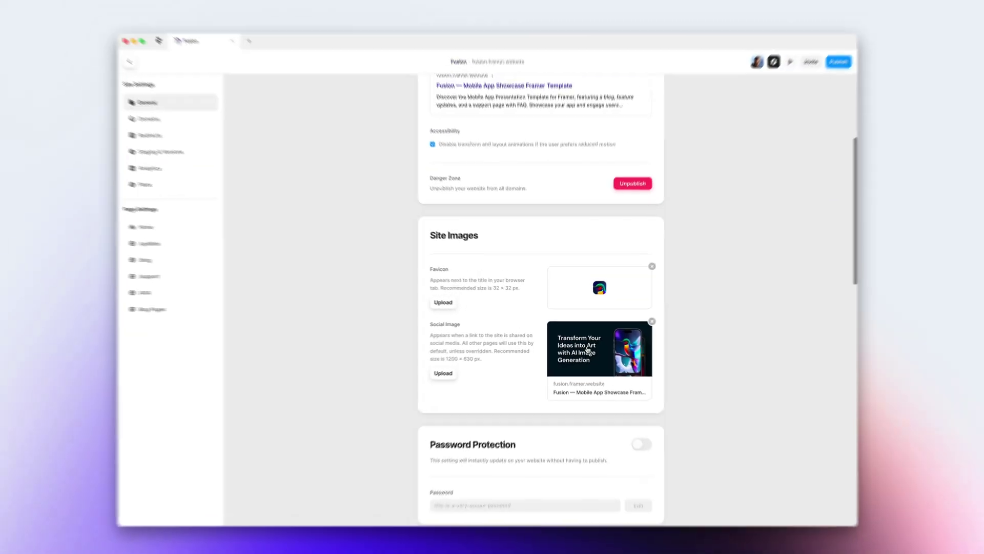
pyautogui.scroll(5, 548, 431)
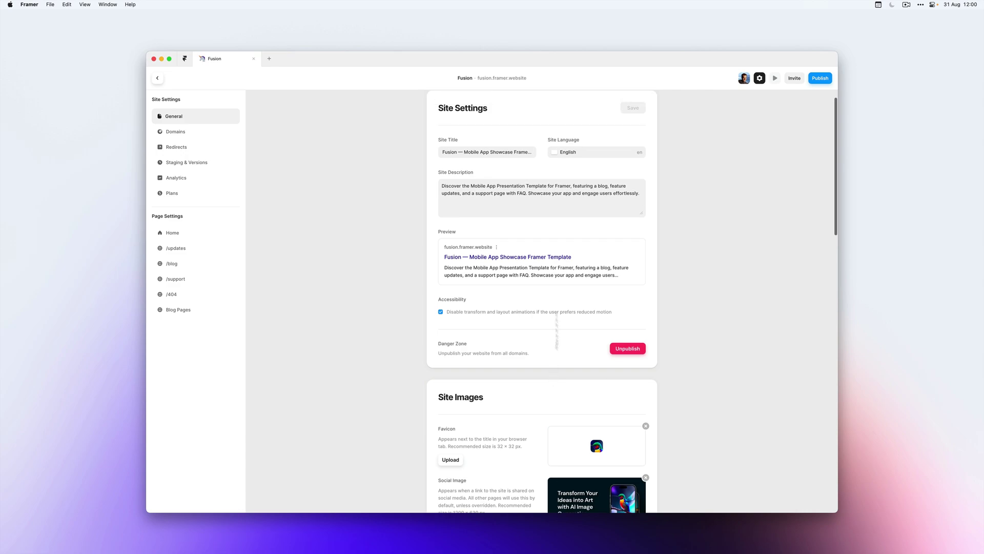
pyautogui.scroll(2, 497, 209)
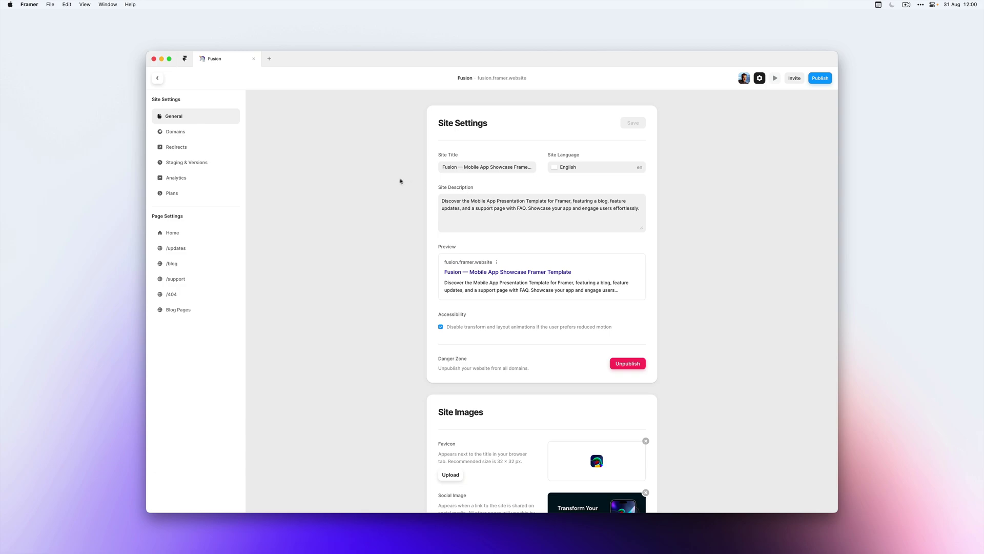
# - Open the /updates page settings and inspect its current title and description
pyautogui.click(184, 249)
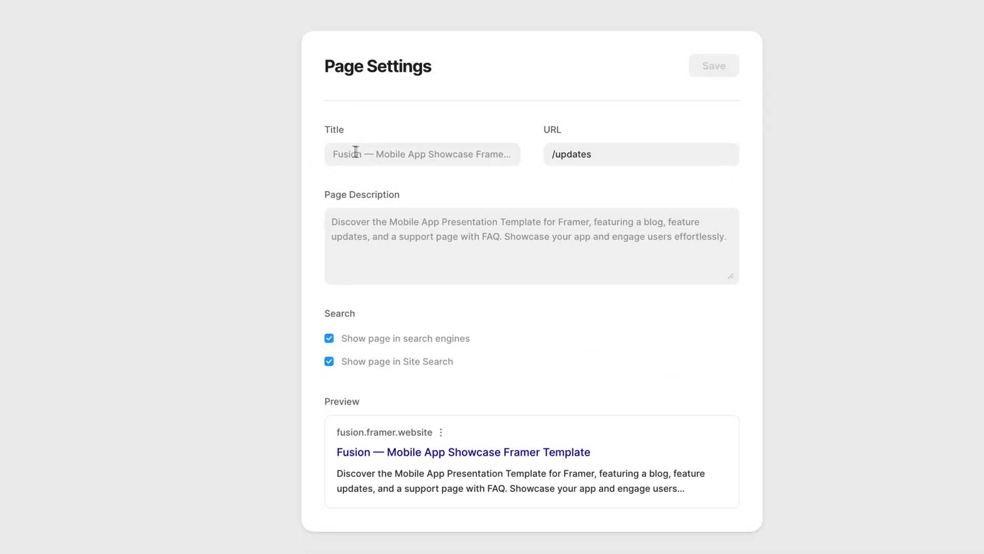
pyautogui.click(343, 153)
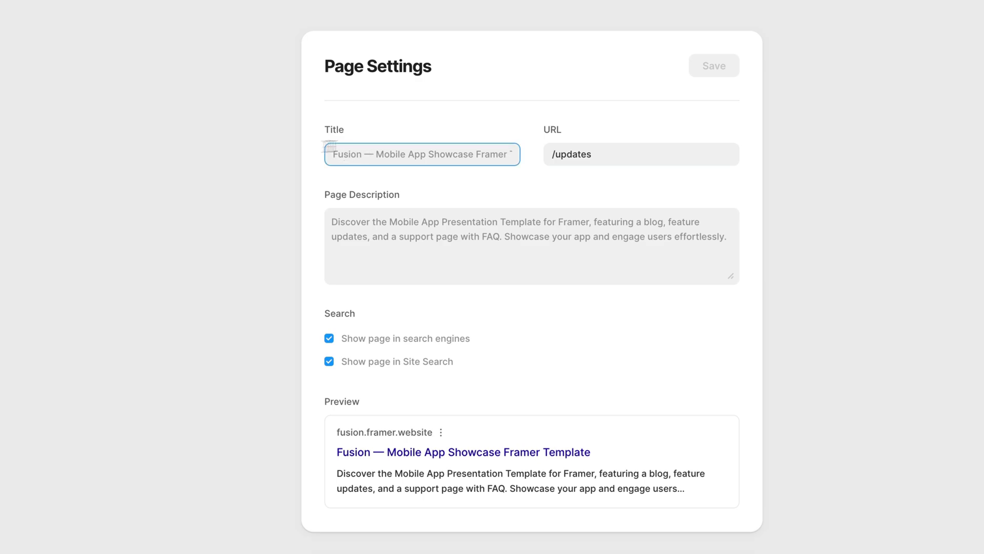
pyautogui.click(398, 228)
pyautogui.click(374, 154)
pyautogui.click(422, 126)
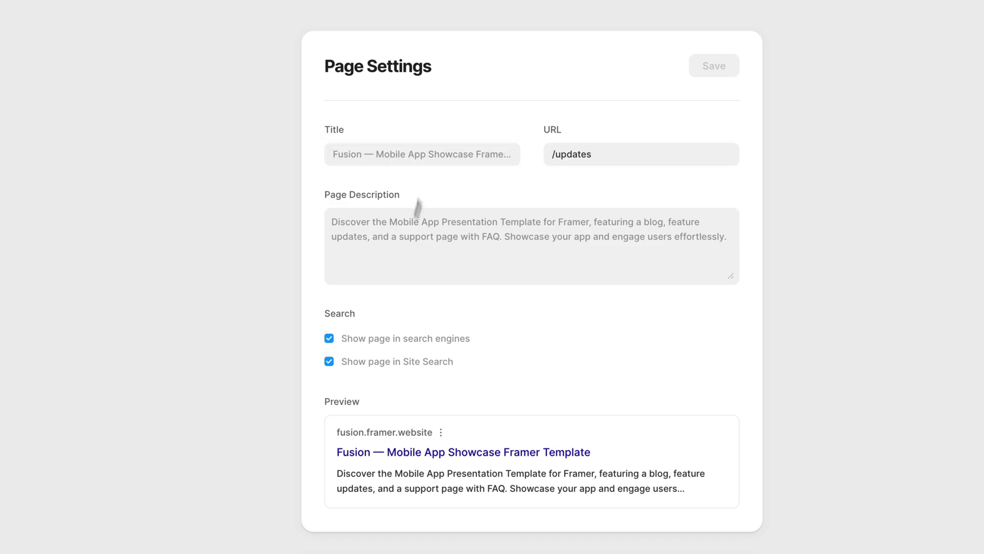
pyautogui.click(398, 245)
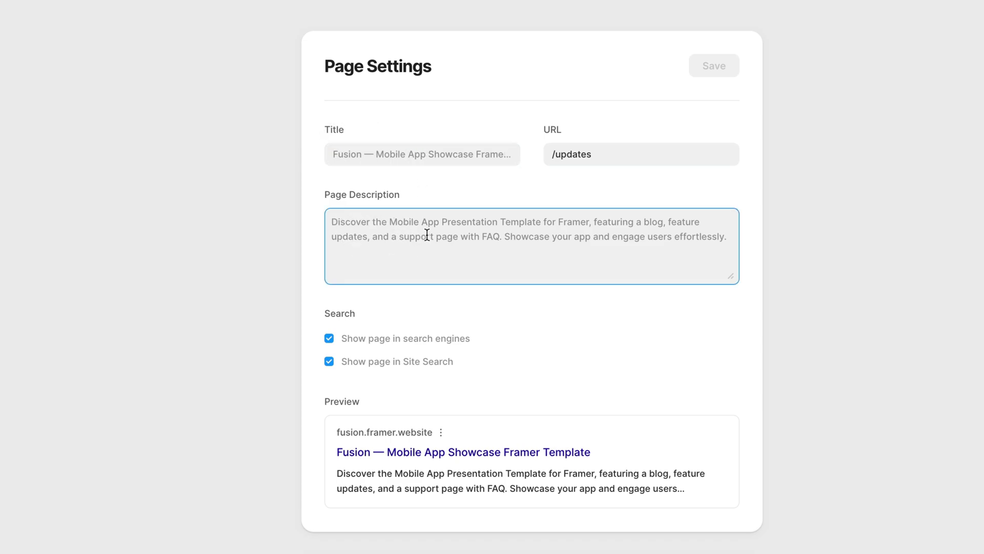
# - Title the page 'Fusion Updates', describe it as 'View all of the Fusion updates', and save
pyautogui.click(386, 156)
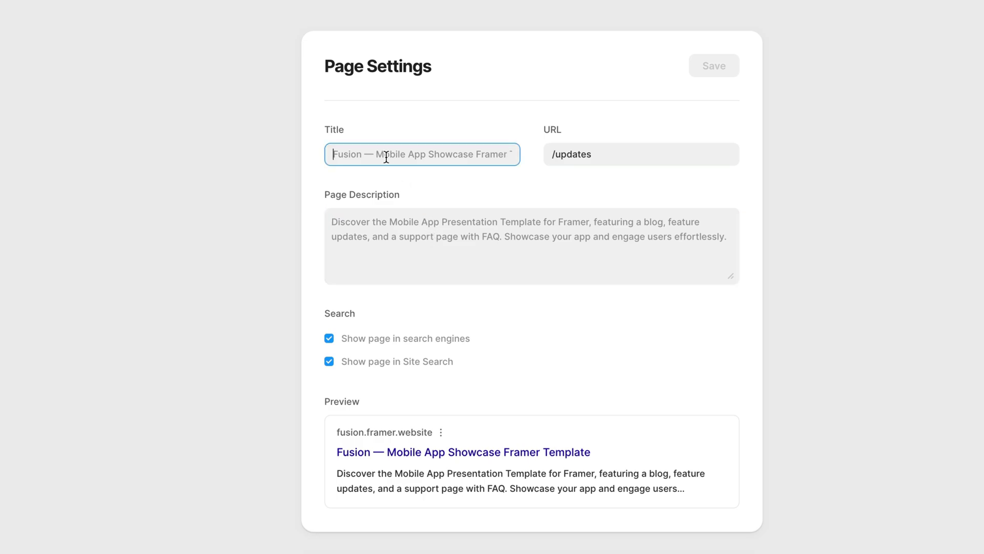
pyautogui.write('Fusion ')
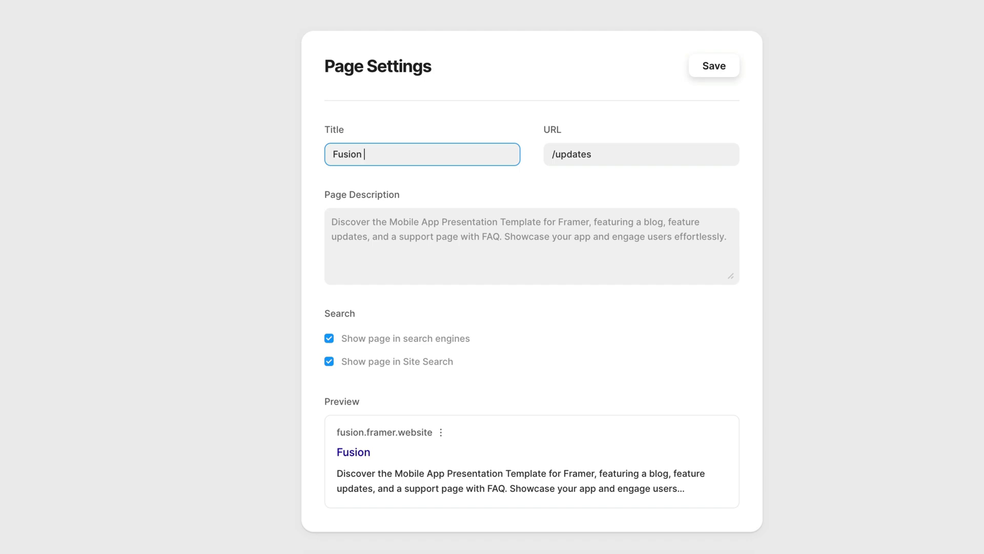
pyautogui.write('Updates')
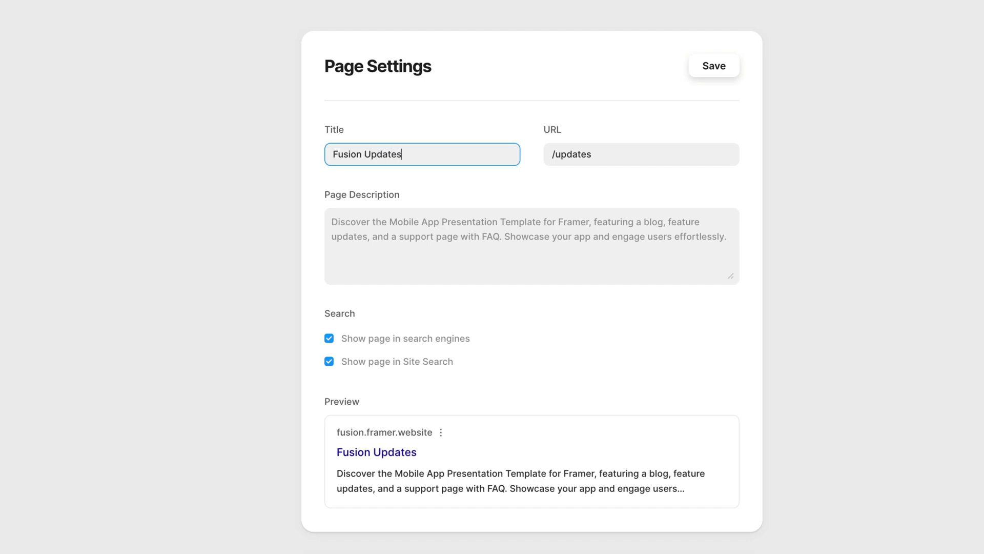
pyautogui.click(405, 225)
pyautogui.write('Vi')
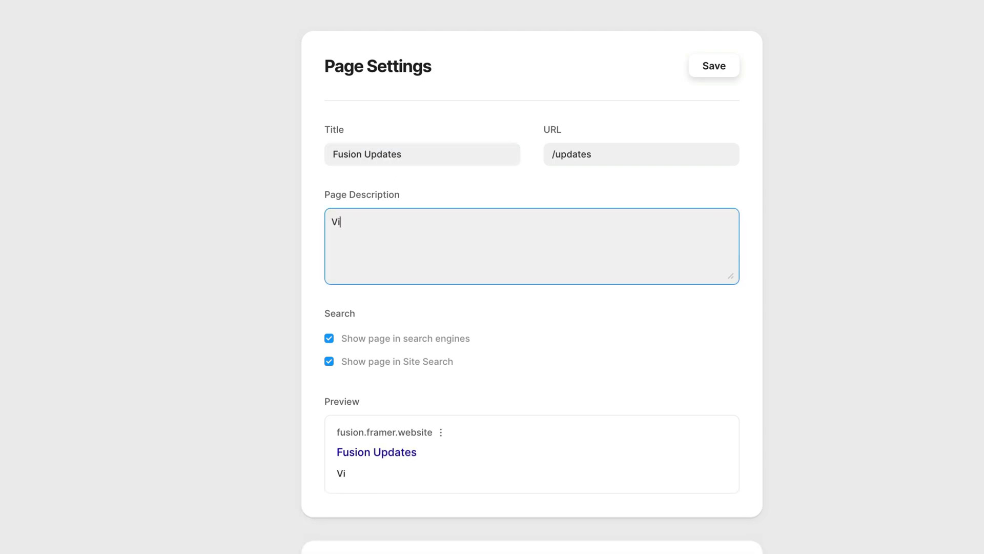
pyautogui.write('ew all of the Fus')
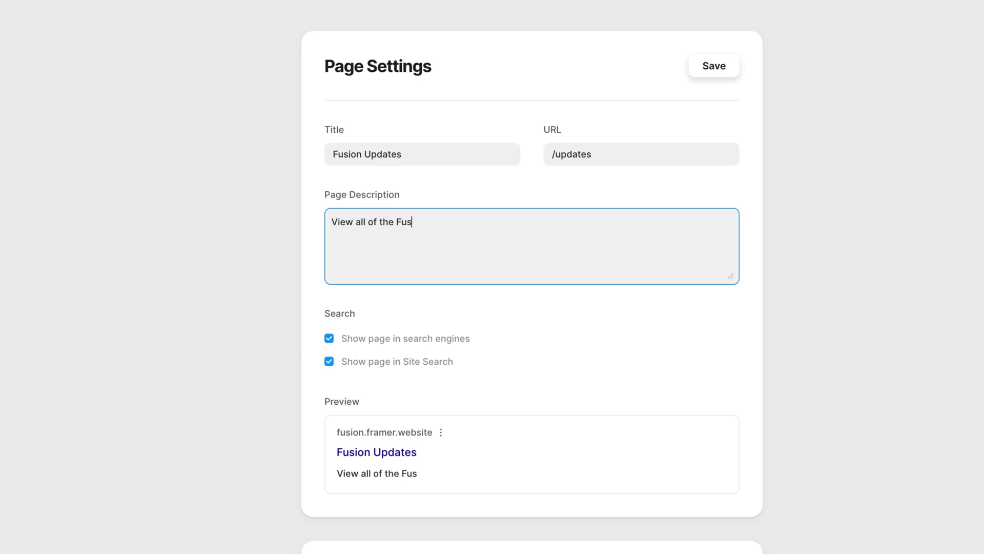
pyautogui.write('ion updates')
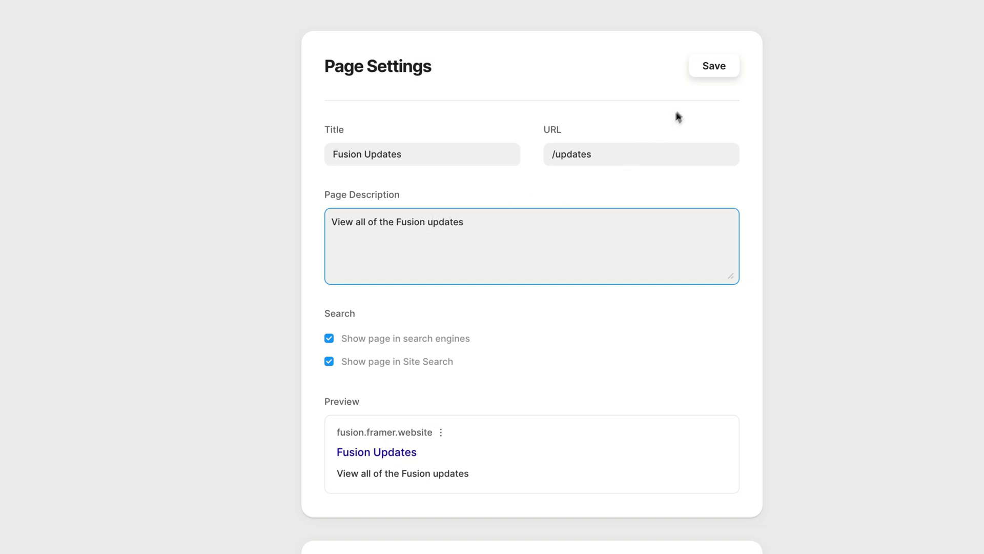
pyautogui.click(711, 73)
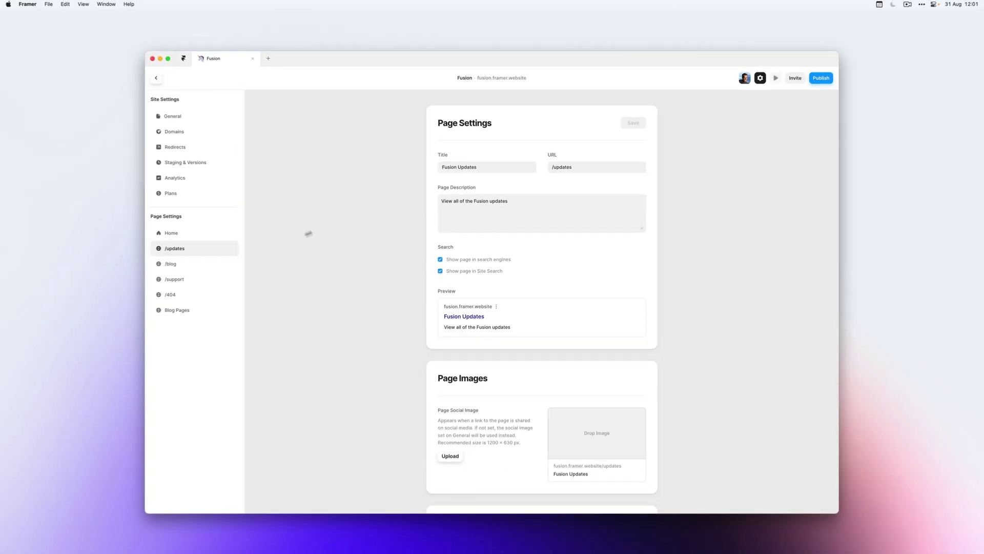
pyautogui.click(177, 264)
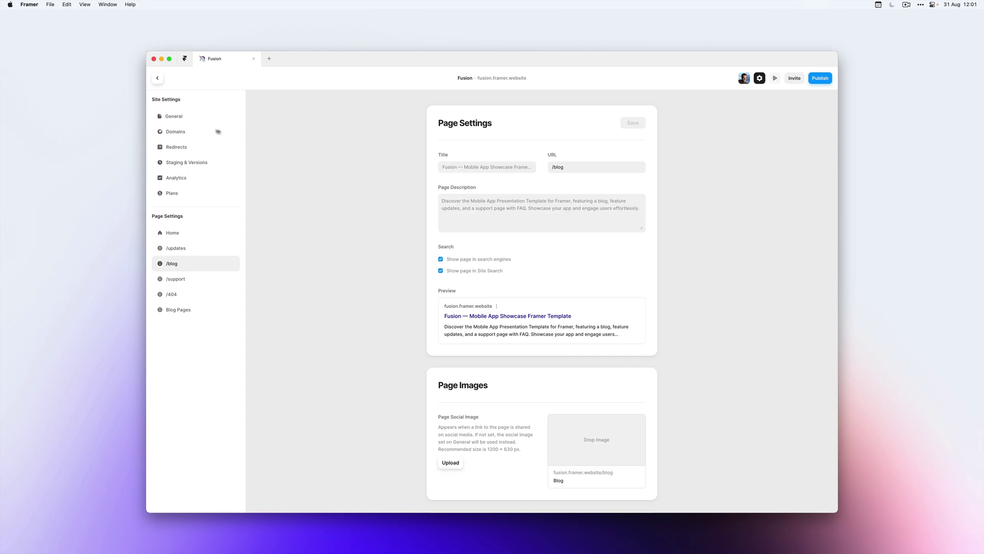
pyautogui.click(179, 249)
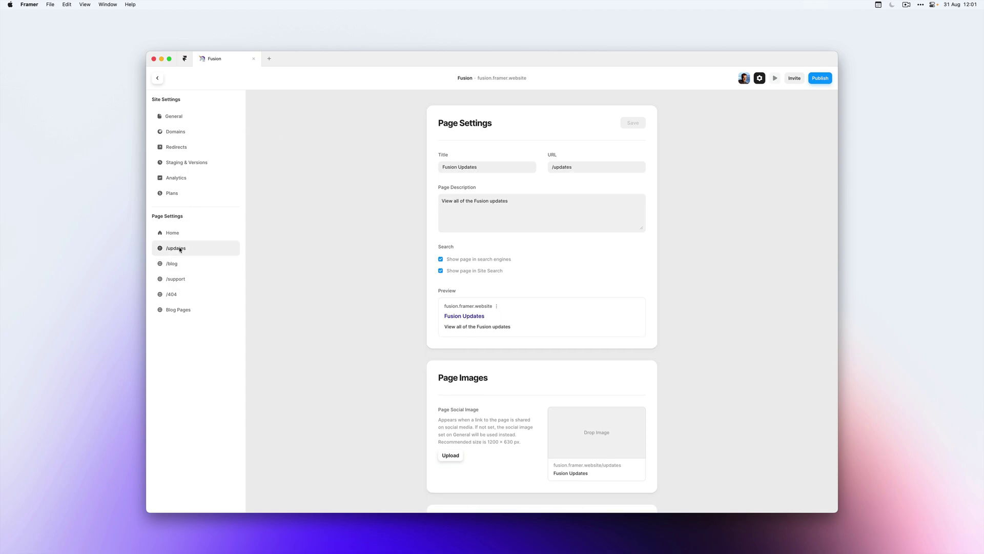
pyautogui.click(470, 219)
# - Confirm the 'View all of the Fusion updates' description and keep 'Show page in search engines' enabled
pyautogui.click(542, 213)
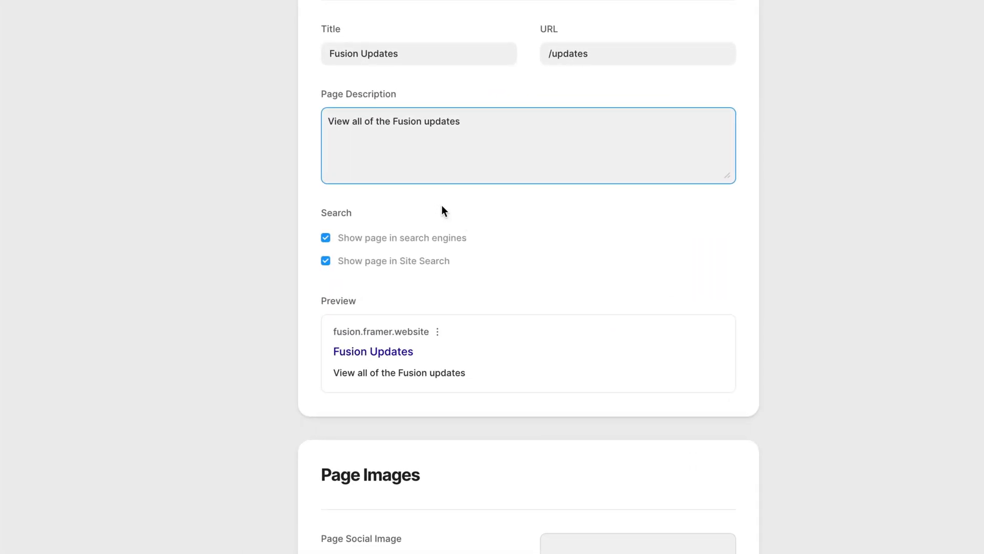
pyautogui.scroll(1, 441, 204)
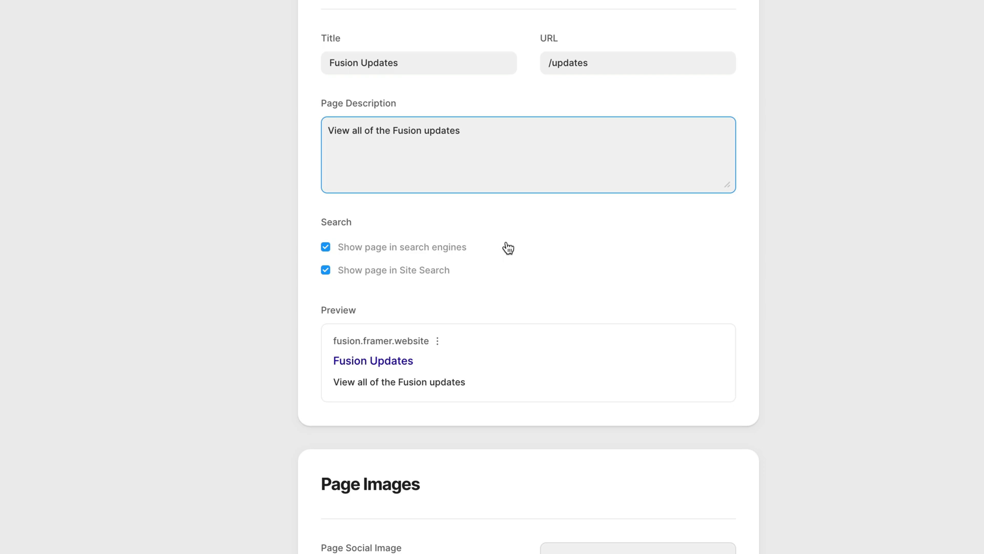
pyautogui.click(368, 250)
pyautogui.click(405, 251)
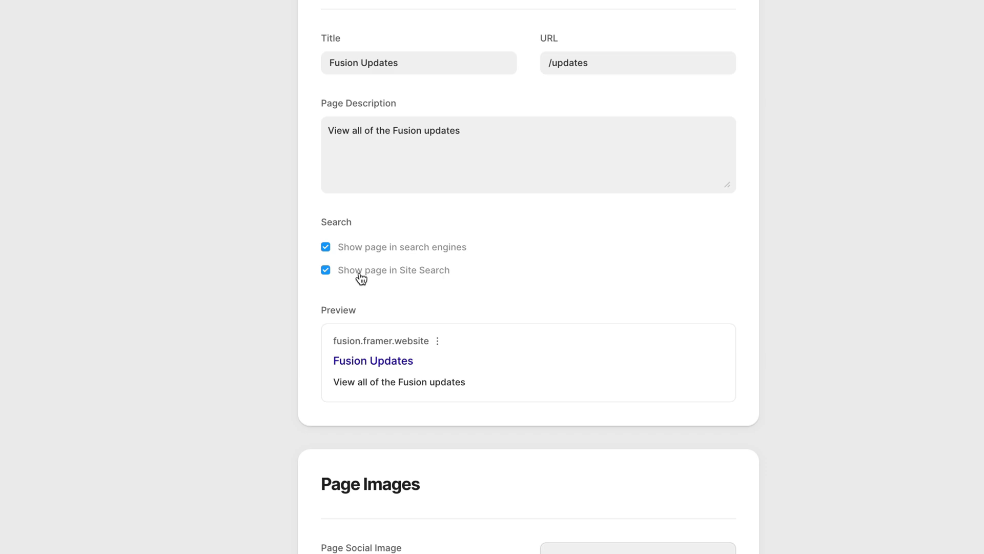
pyautogui.scroll(-1, 369, 328)
pyautogui.scroll(-1, 367, 349)
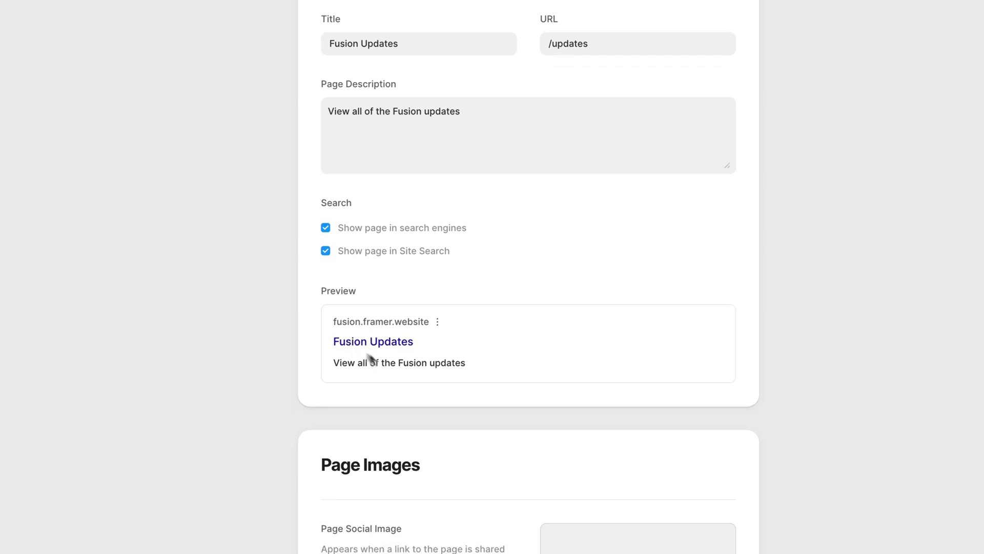
pyautogui.scroll(-2, 370, 327)
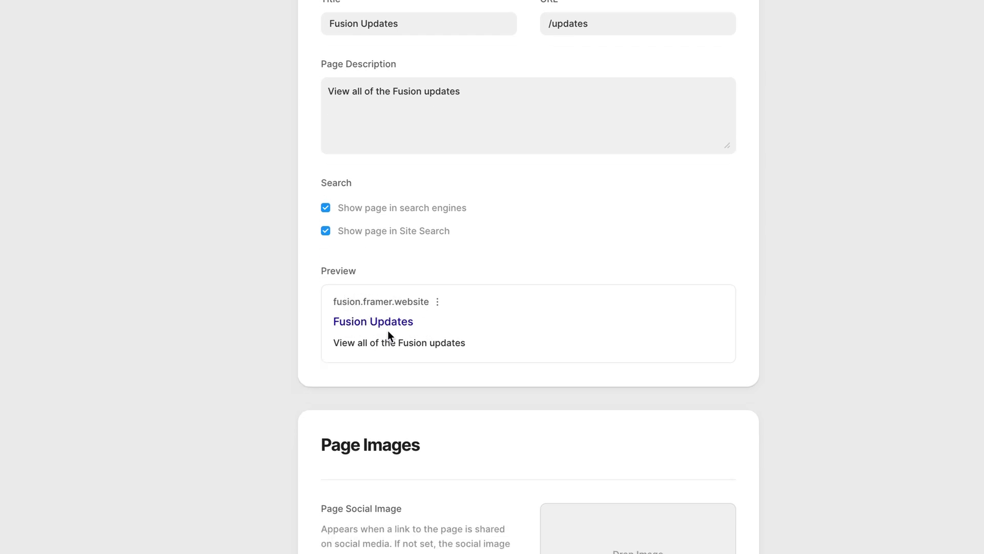
pyautogui.scroll(-5, 388, 331)
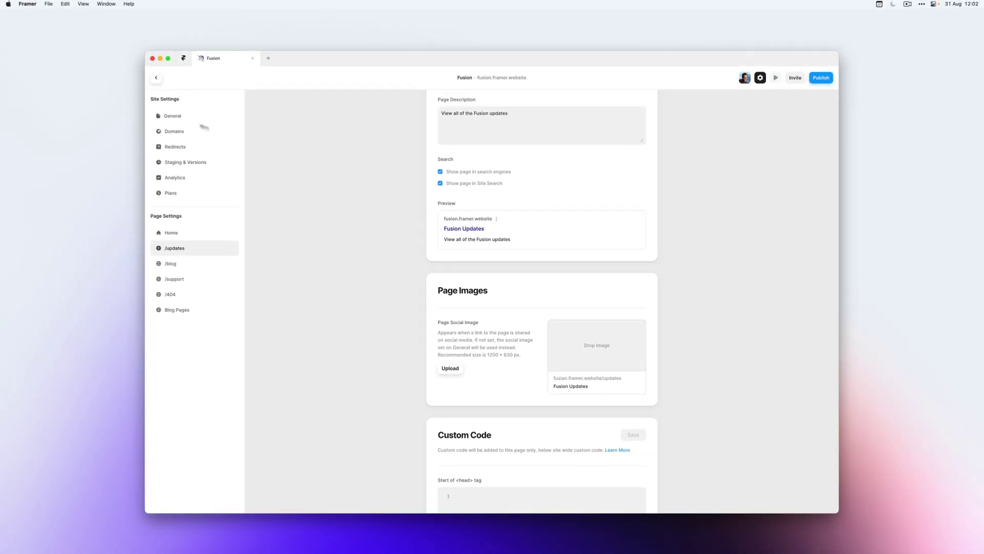
pyautogui.click(183, 119)
pyautogui.scroll(-3, 518, 340)
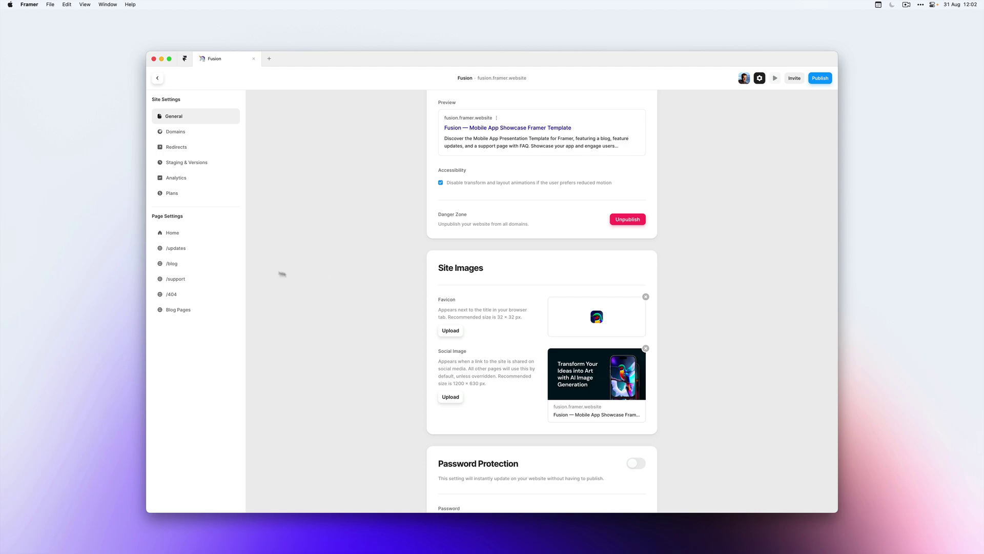
pyautogui.click(175, 249)
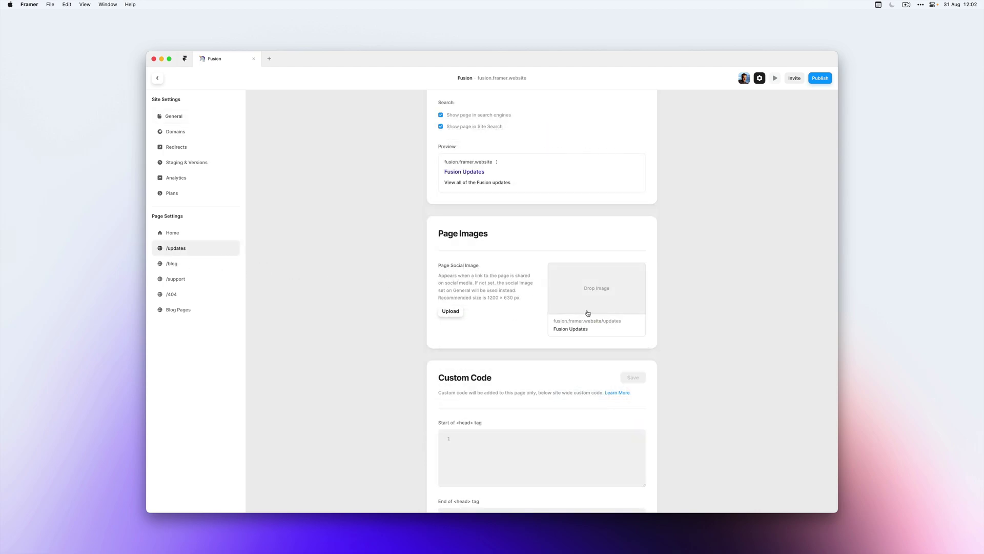
pyautogui.scroll(-1, 601, 286)
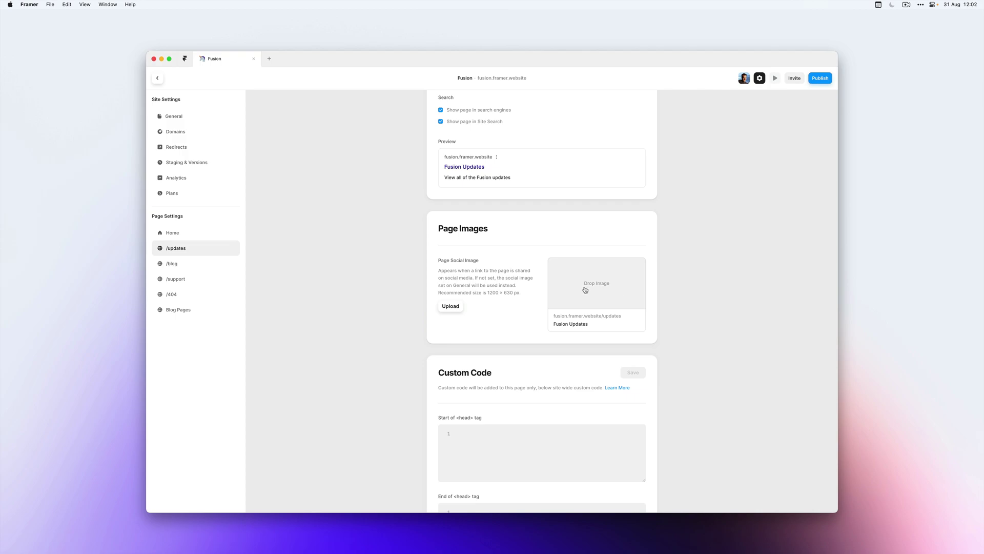
pyautogui.click(587, 288)
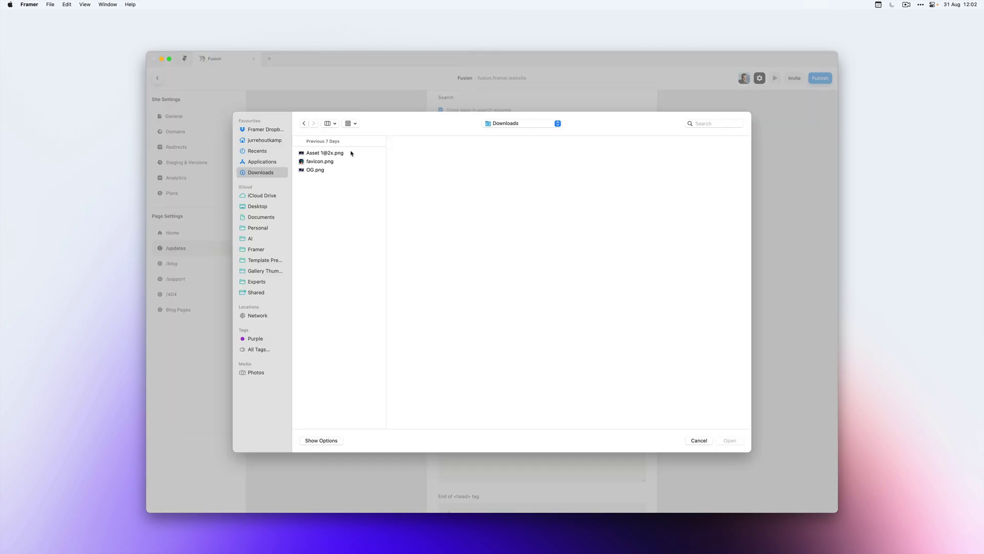
pyautogui.click(335, 154)
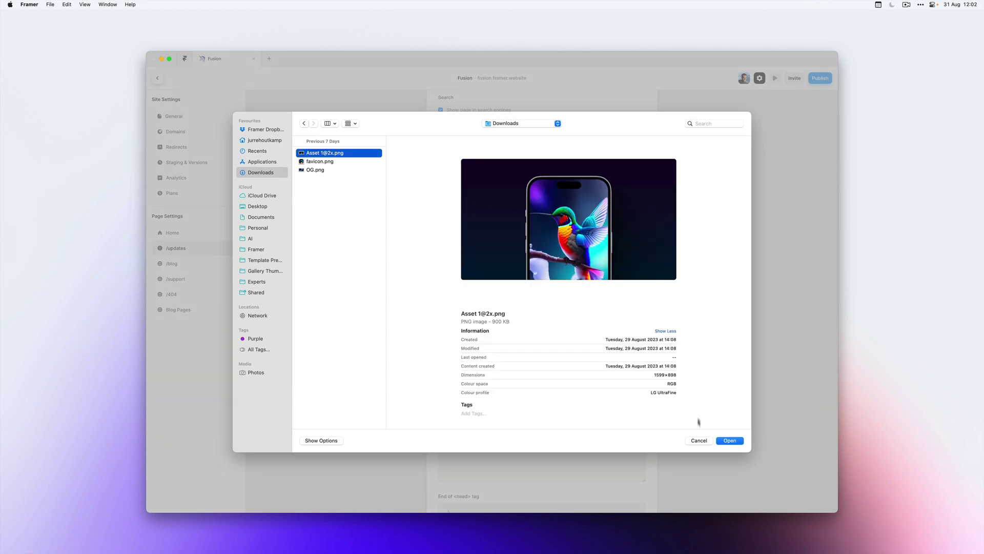
pyautogui.press('Return')
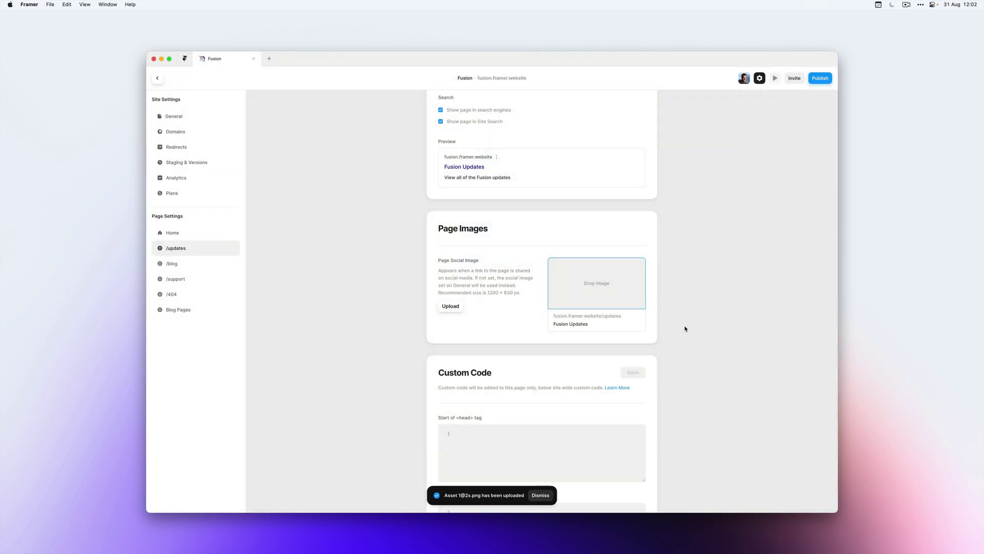
pyautogui.scroll(5, 595, 296)
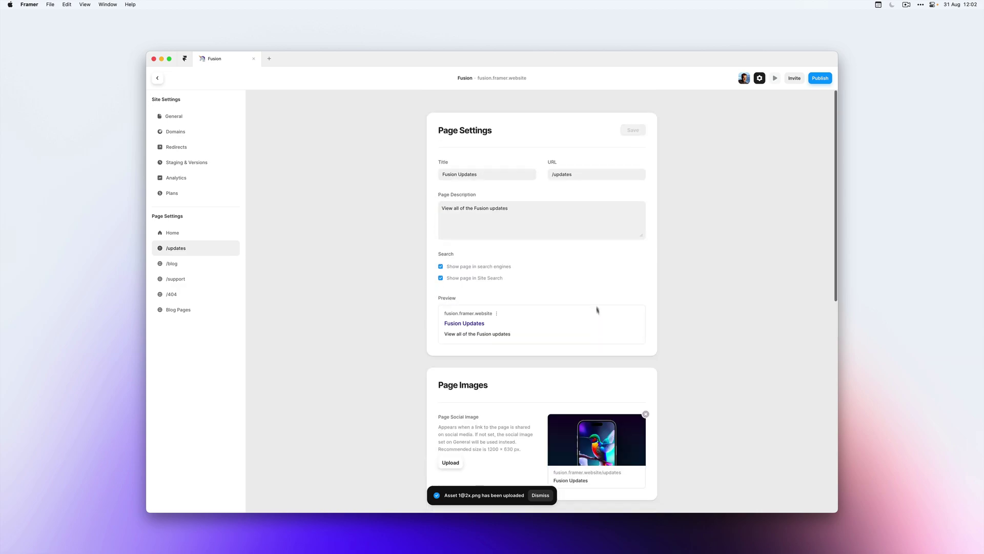
pyautogui.scroll(-3, 596, 307)
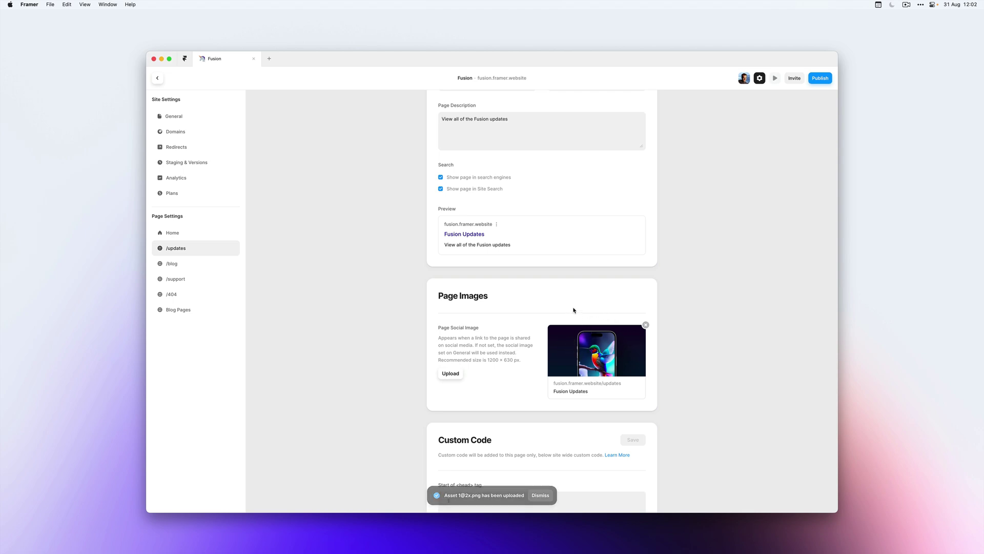
# - Publish the Fusion site's latest changes with Update, then switch to Google Chrome
pyautogui.scroll(3, 585, 377)
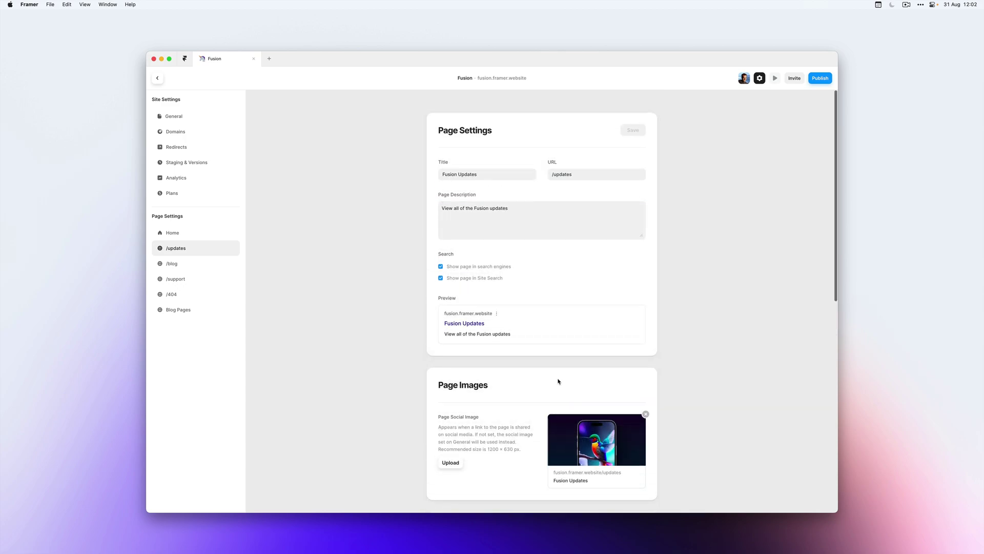
pyautogui.click(826, 82)
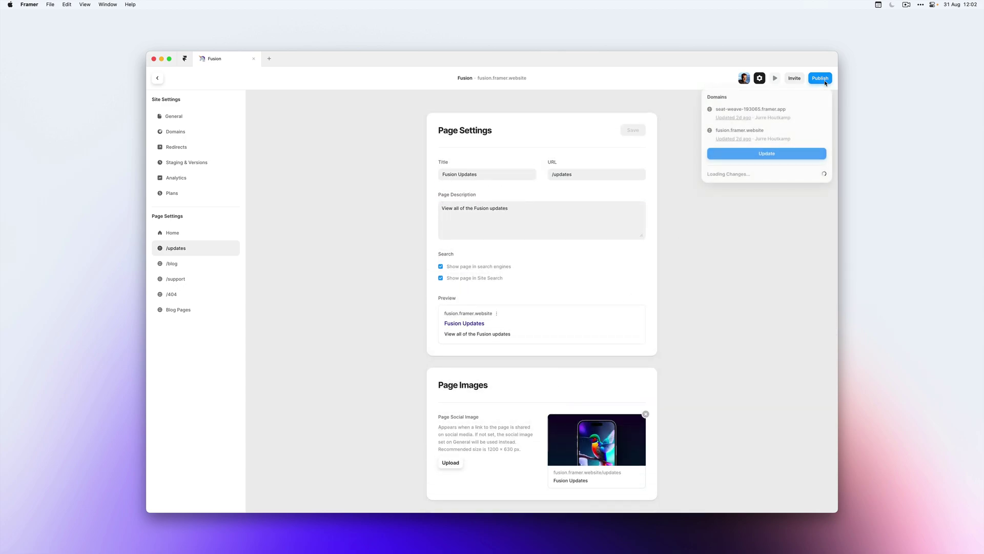
pyautogui.click(748, 152)
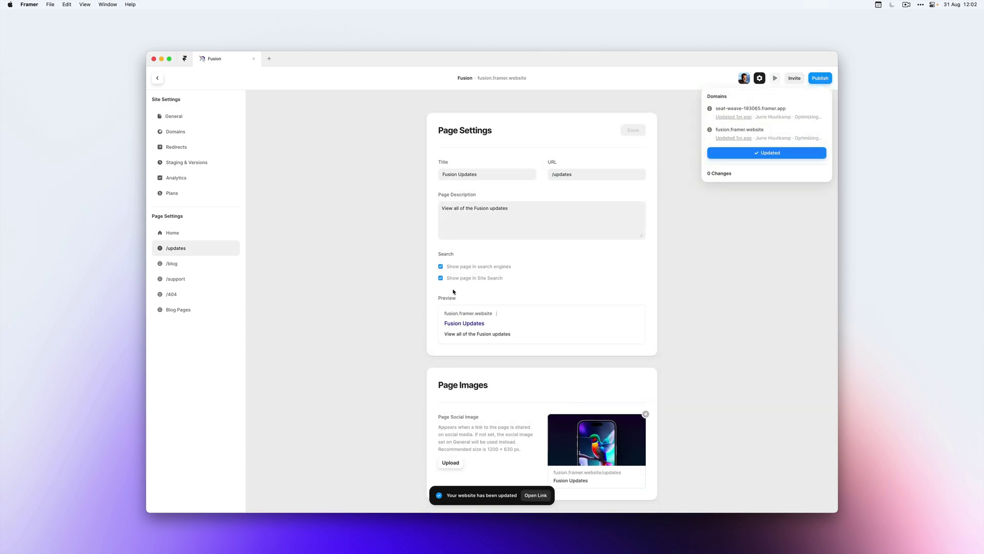
pyautogui.moveTo(388, 545)
pyautogui.click(356, 544)
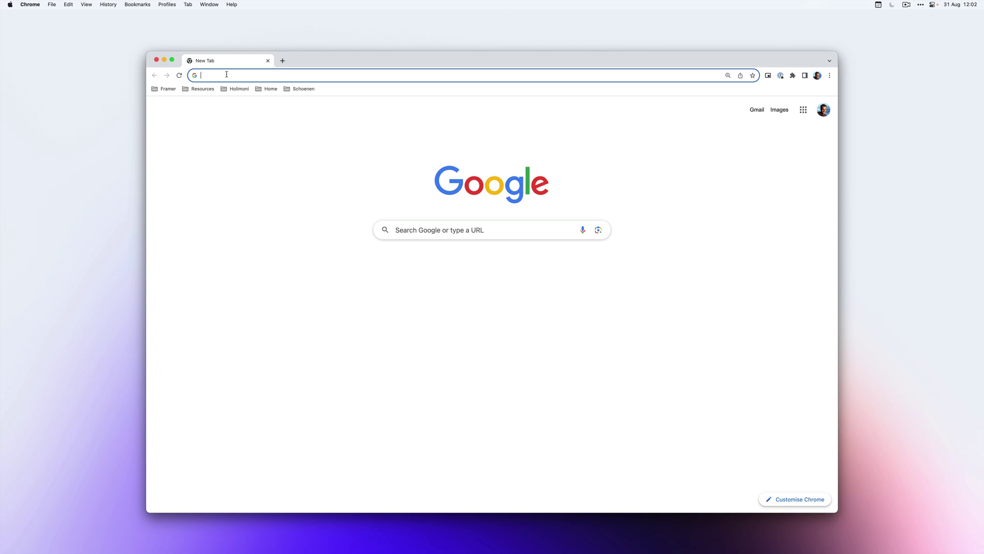
# - Load metatags.io, then open fusion.framer.website from Framer's publish panel and select its address
pyautogui.write('meta')
pyautogui.press('Return')
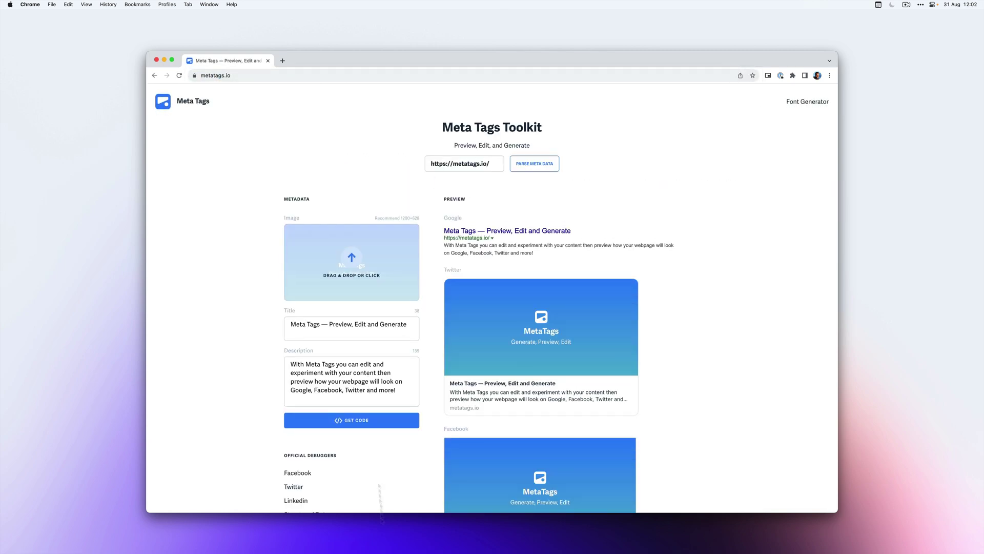
pyautogui.moveTo(383, 552)
pyautogui.click(390, 533)
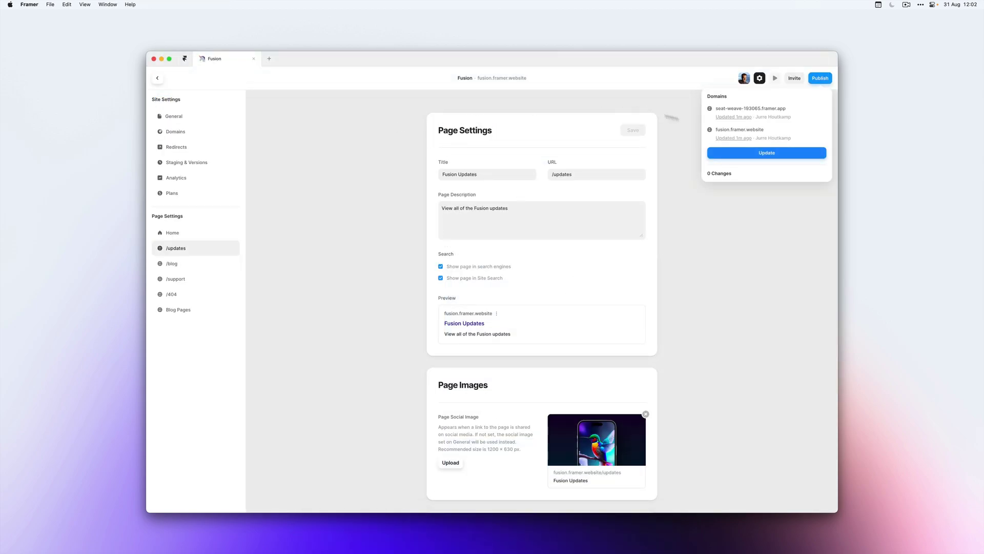
pyautogui.click(726, 131)
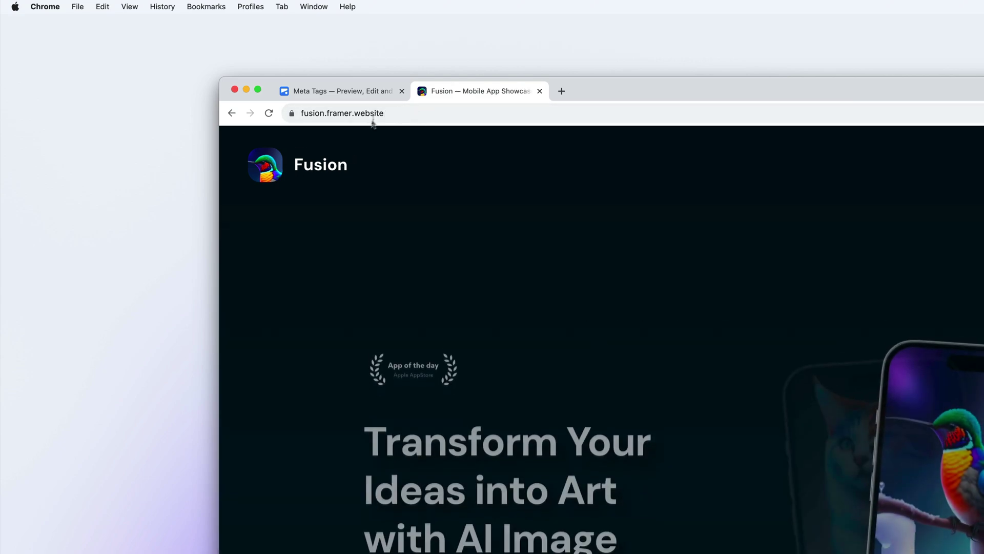
pyautogui.click(375, 113)
pyautogui.press('super+c')
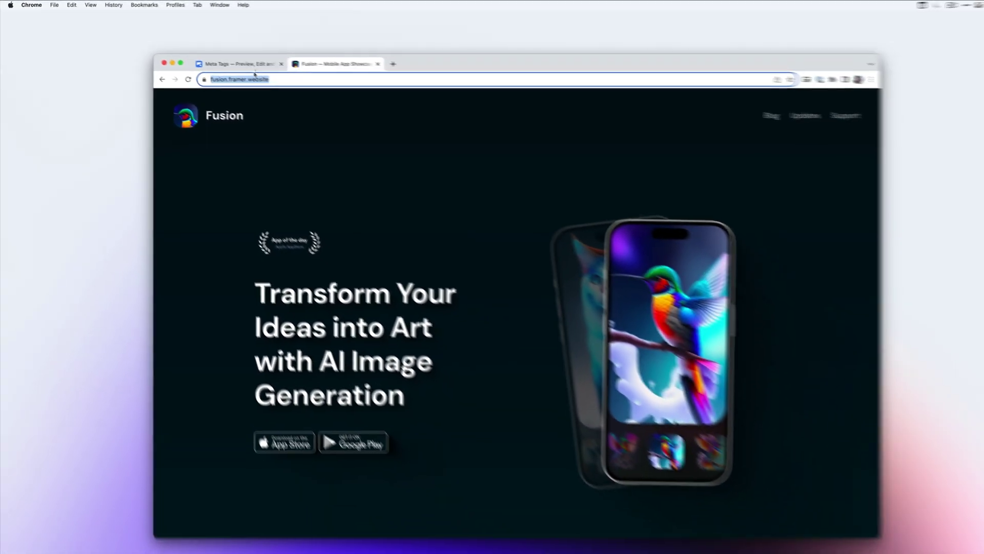
pyautogui.click(356, 97)
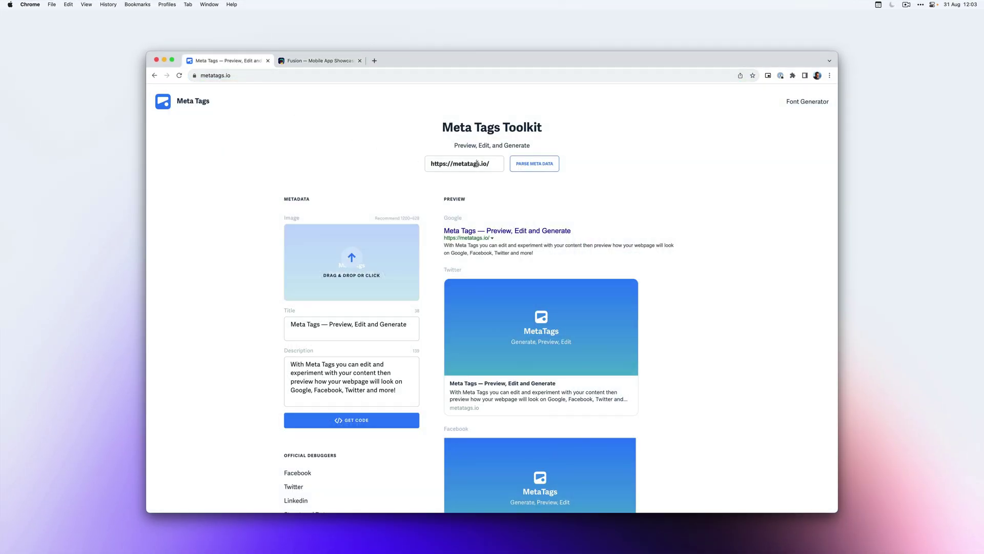
pyautogui.tripleClick(477, 164)
pyautogui.press('BackSpace')
pyautogui.press('super+v')
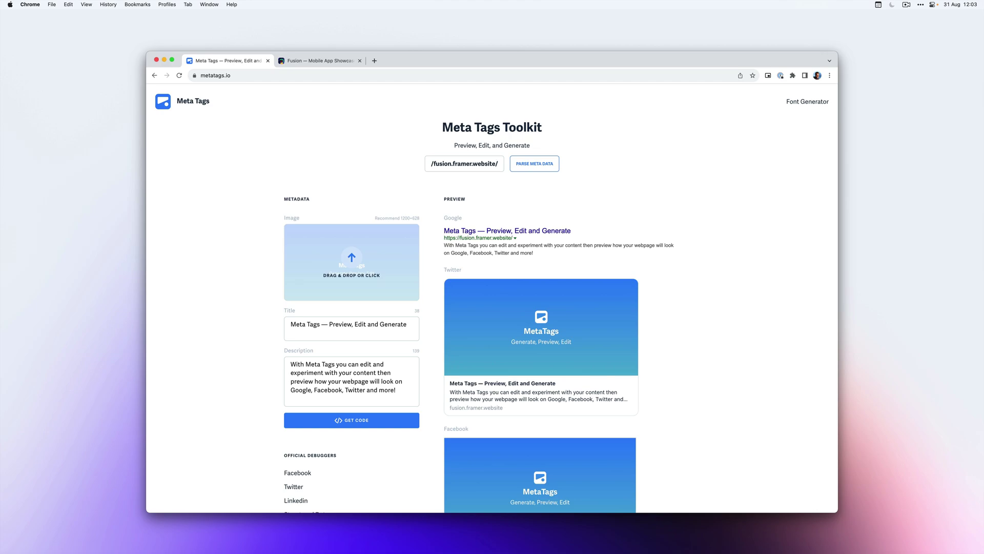
pyautogui.click(537, 168)
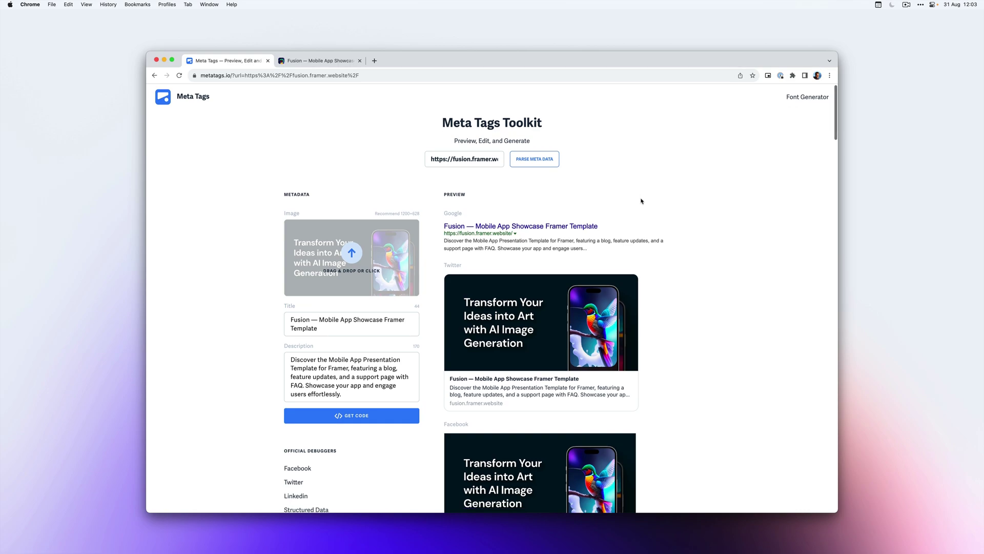
pyautogui.scroll(-1, 652, 202)
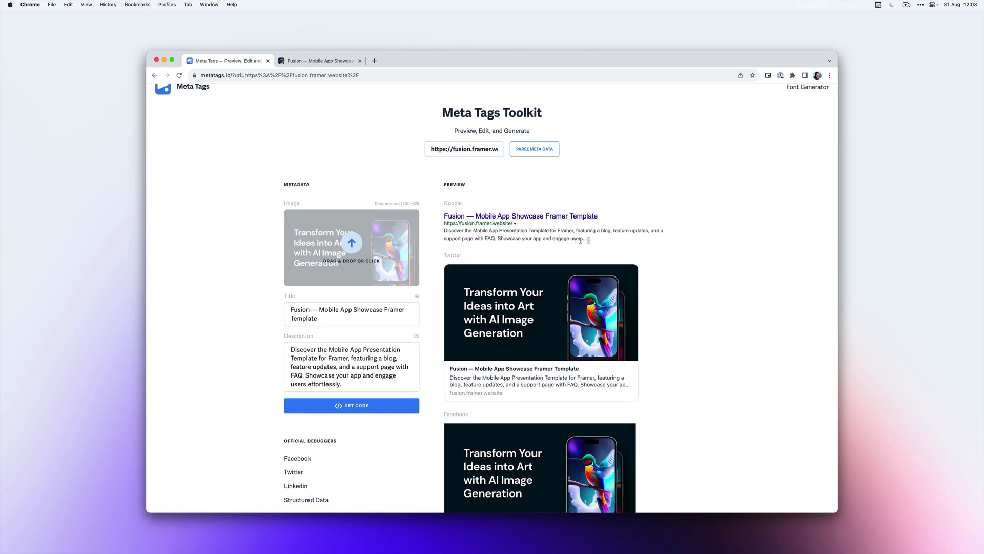
pyautogui.scroll(-3, 433, 224)
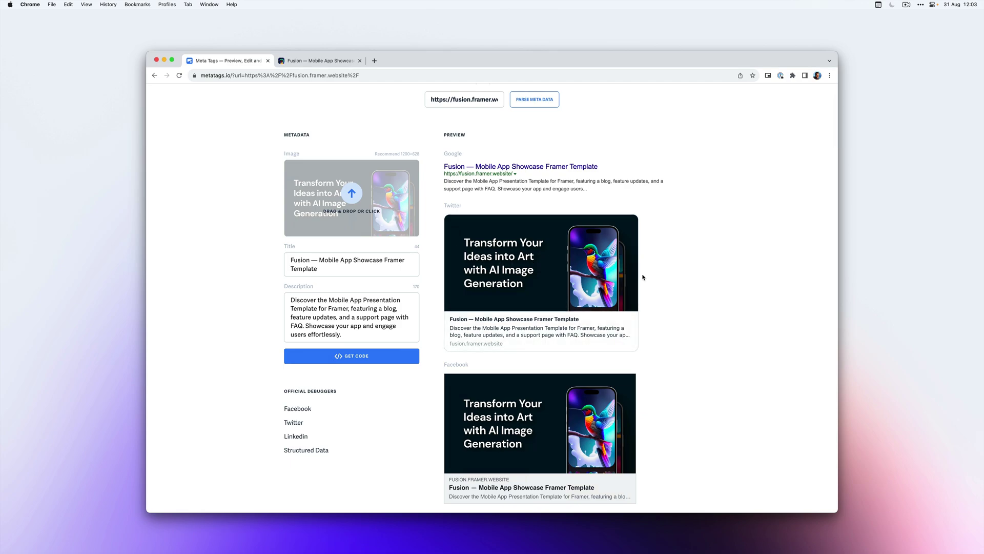
pyautogui.scroll(-8, 668, 262)
pyautogui.scroll(-13, 640, 307)
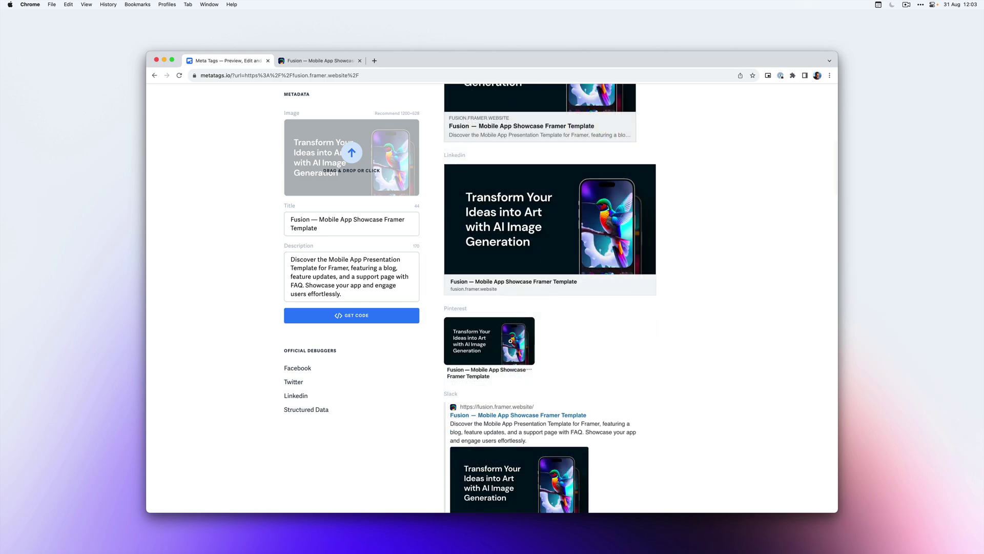
pyautogui.scroll(-7, 595, 373)
pyautogui.scroll(11, 575, 368)
pyautogui.scroll(20, 575, 368)
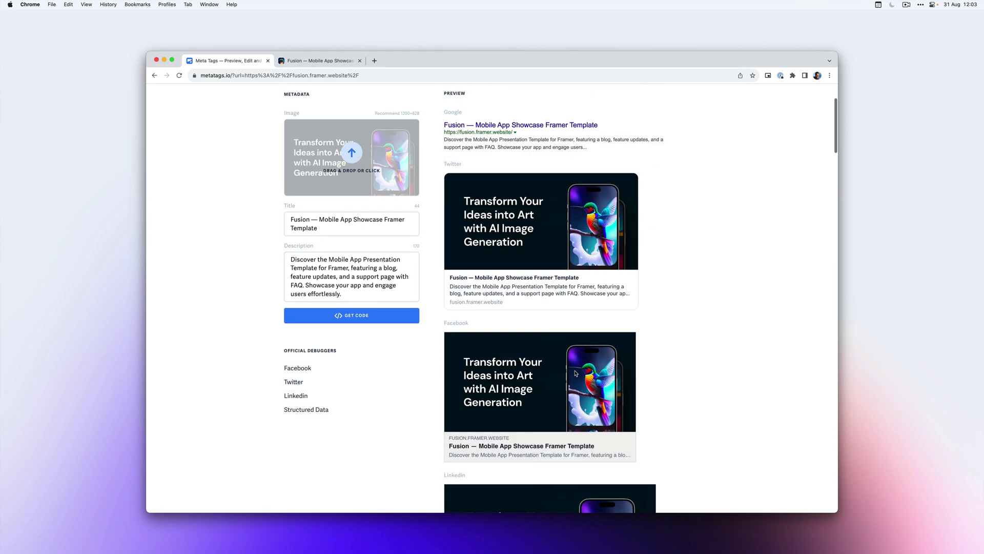